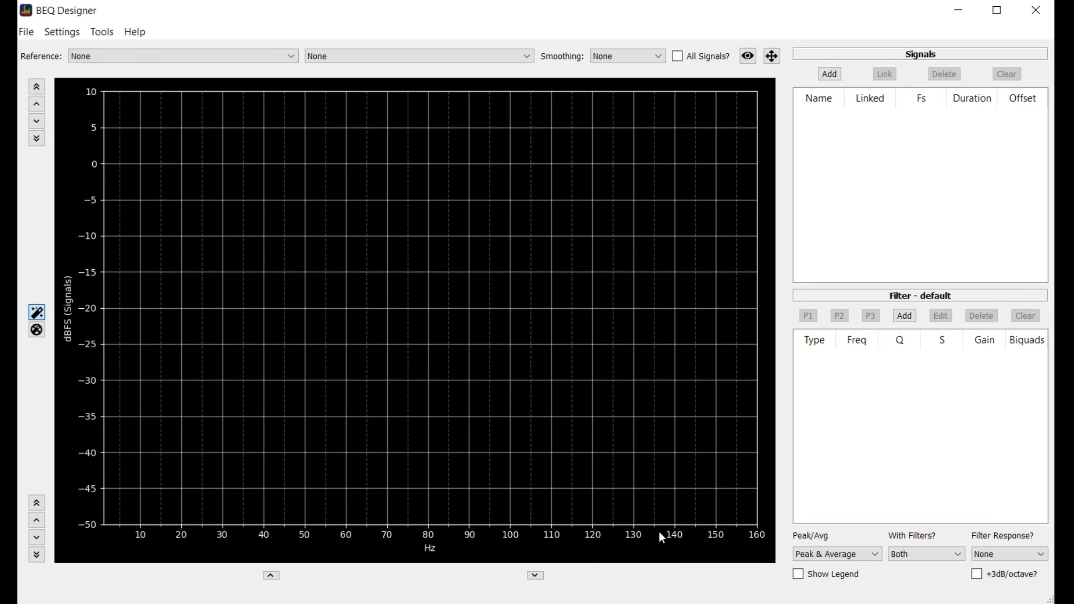
Examine the graph limits for the empty chart and close them without changes.
left_click(771, 56)
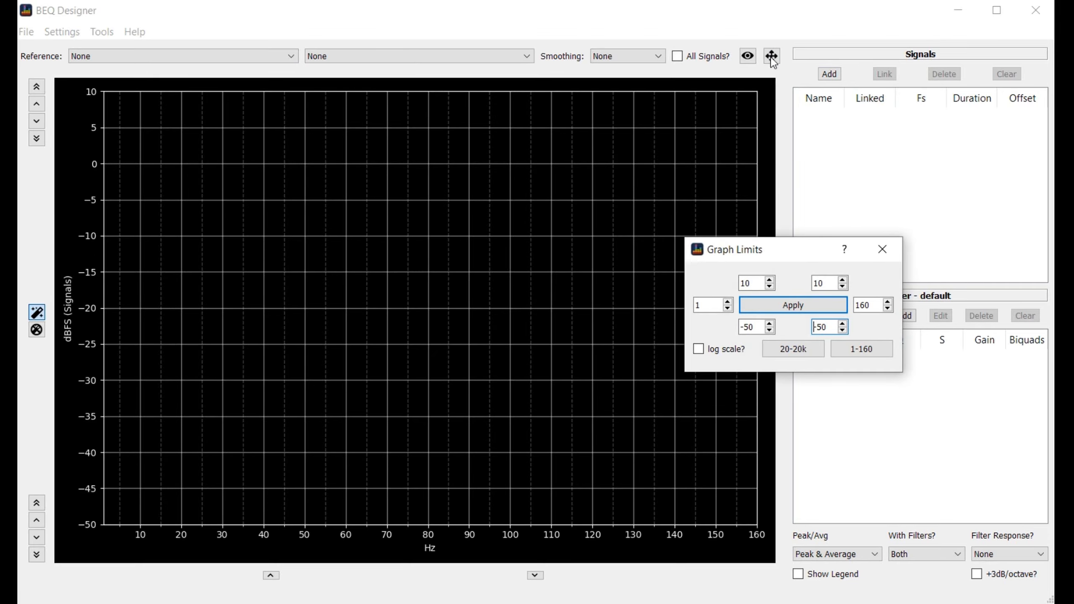
left_click_drag(780, 255, 376, 222)
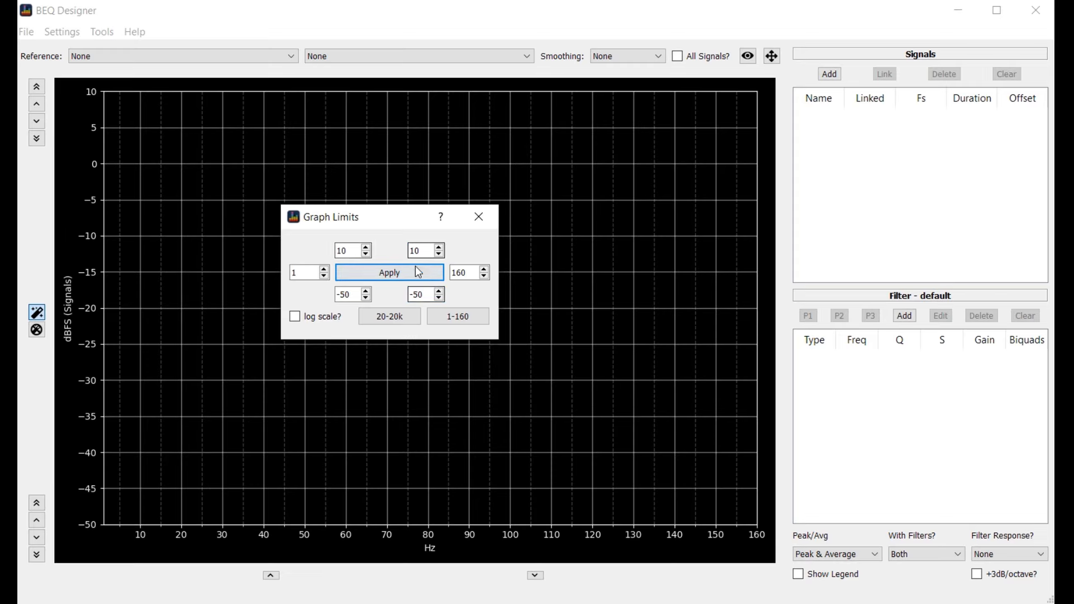
left_click(479, 217)
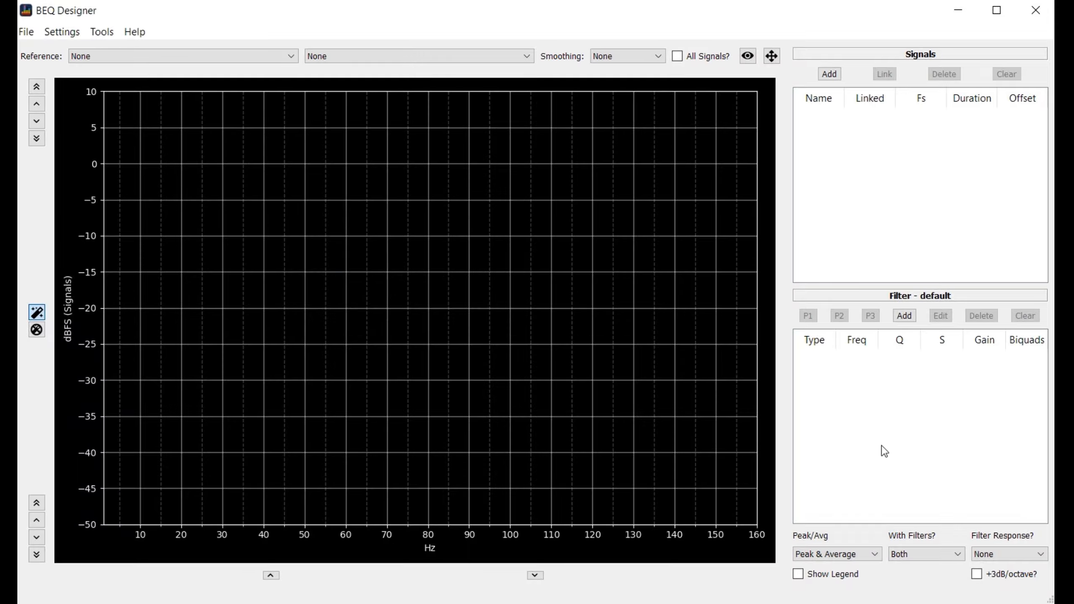
Show the waveform view beneath the chart to inspect its controls, and hide it again.
left_click(270, 573)
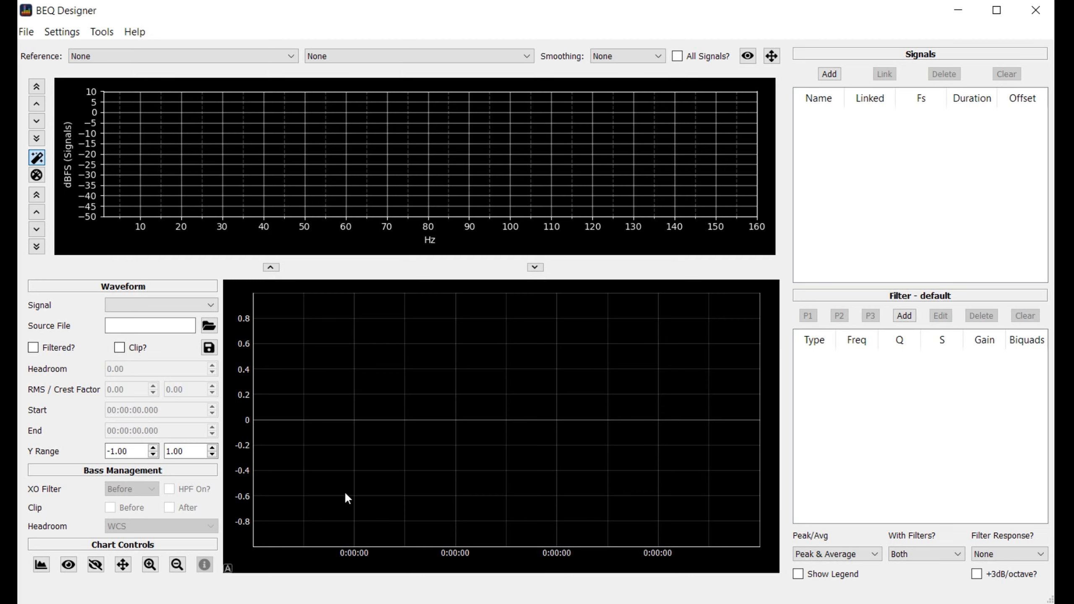
left_click(536, 267)
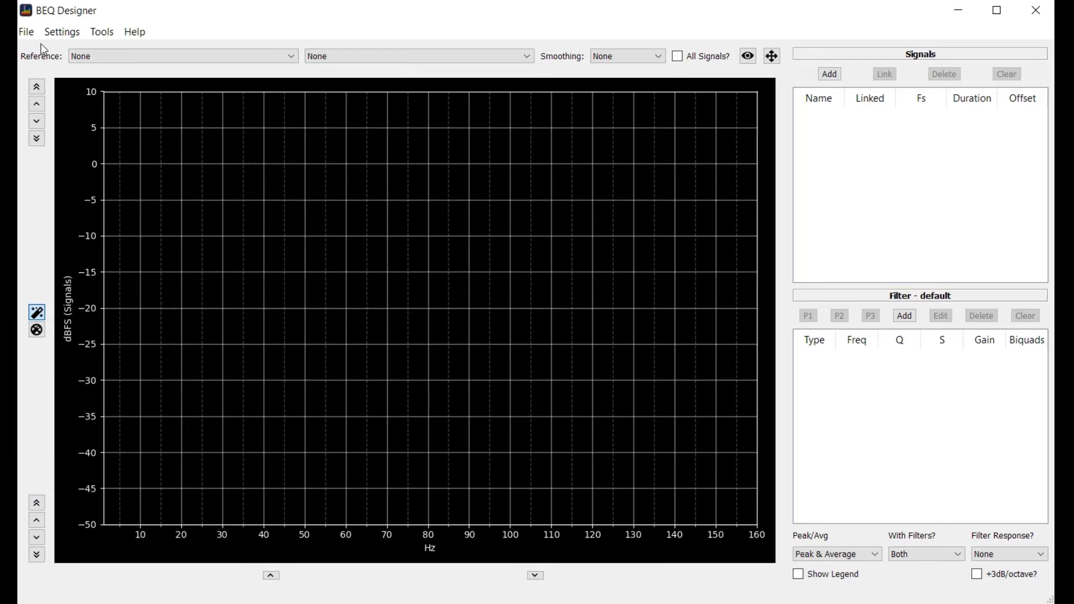
Examine all Preferences sections from Binaries to BEQ, including the available style themes, and leave without saving.
left_click(26, 32)
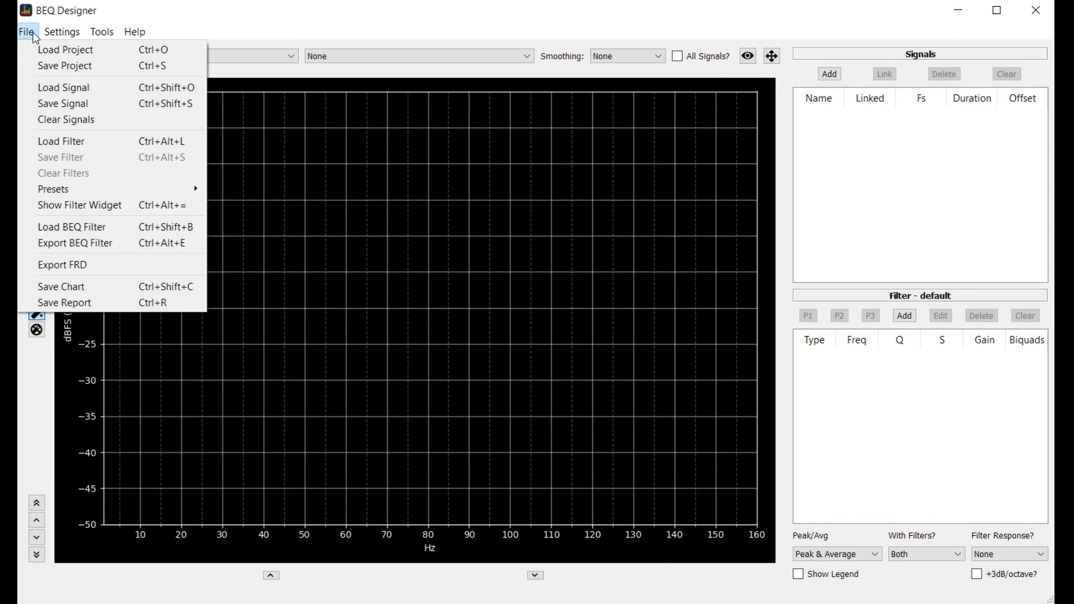
mouse_move(62, 32)
left_click(91, 59)
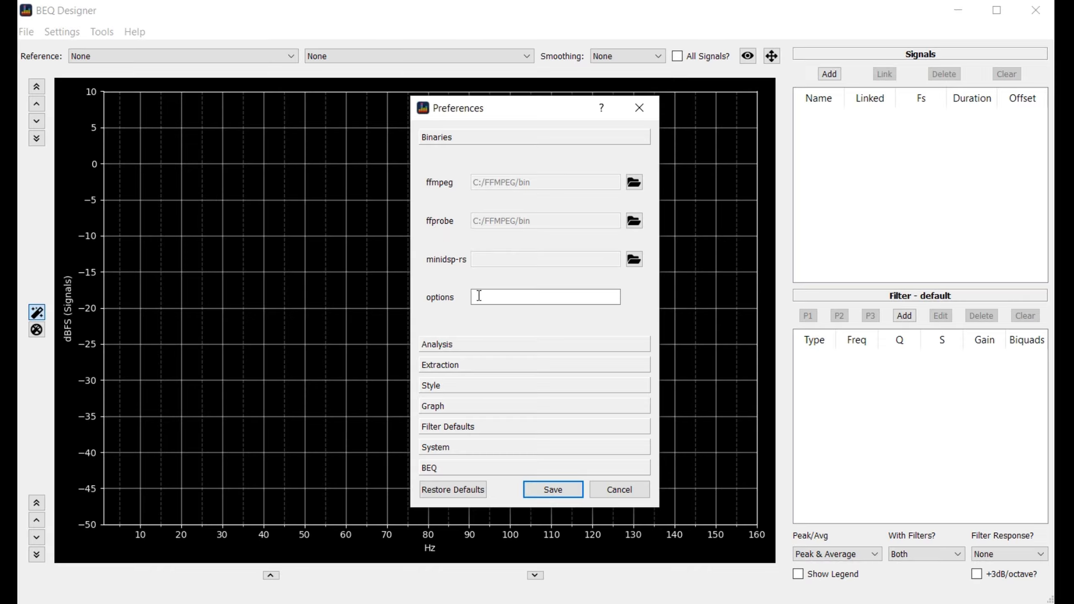
left_click(438, 345)
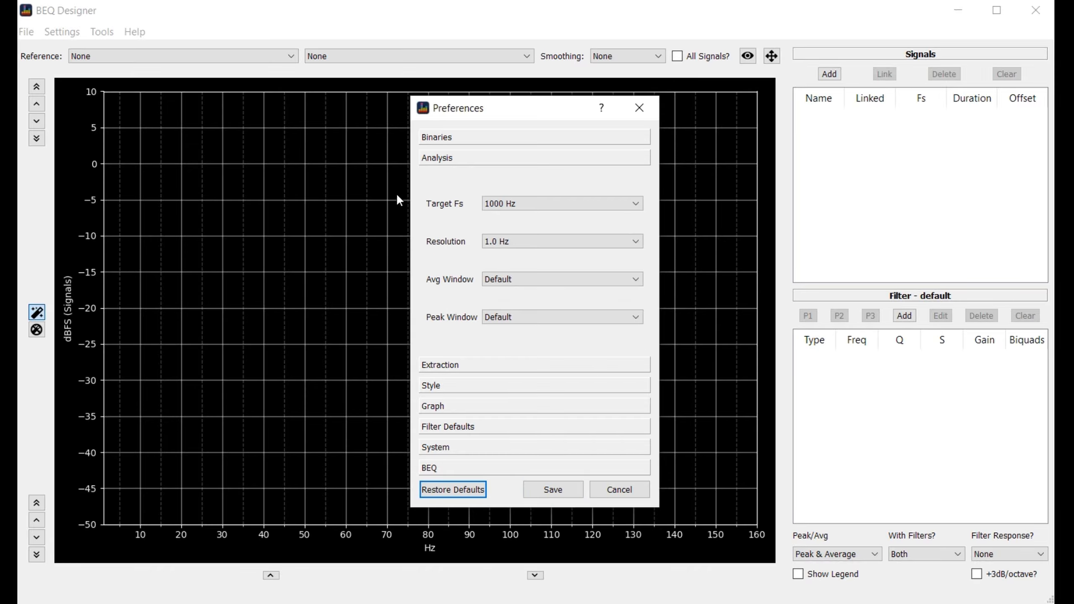
left_click(453, 368)
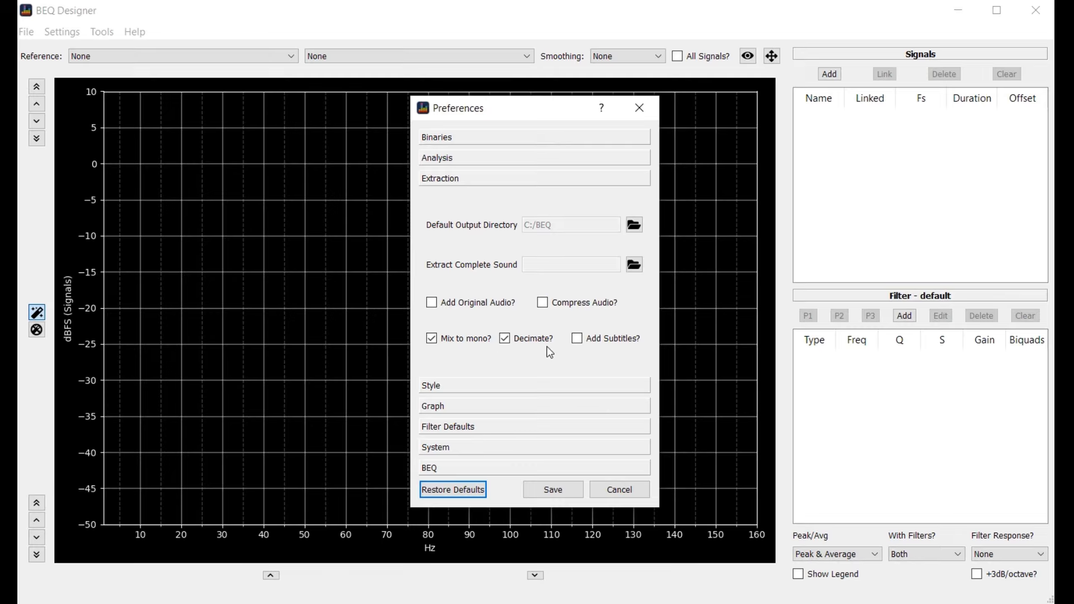
left_click(445, 385)
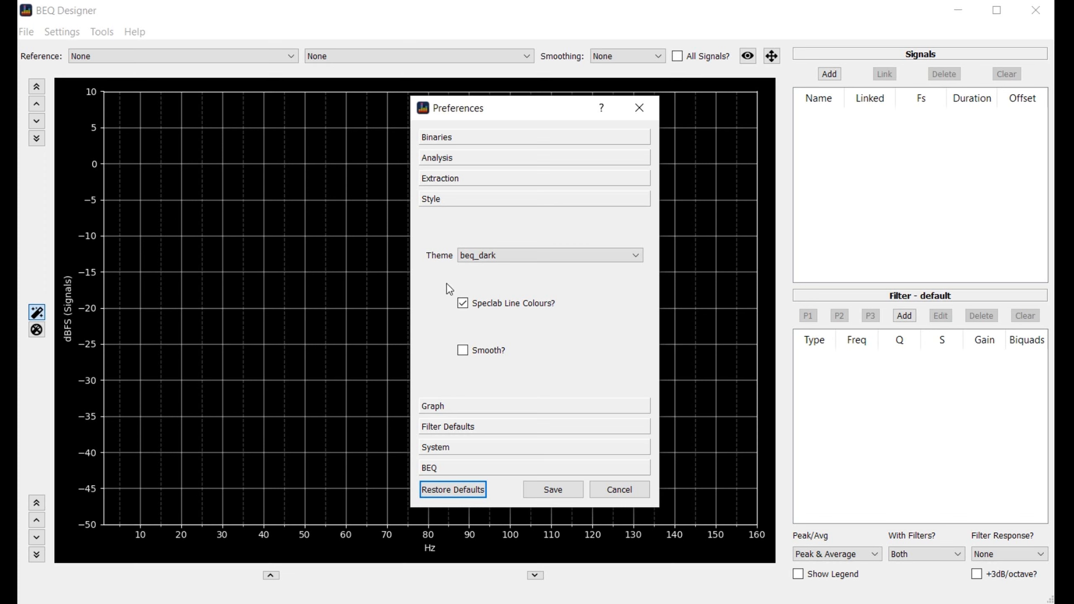
left_click(516, 254)
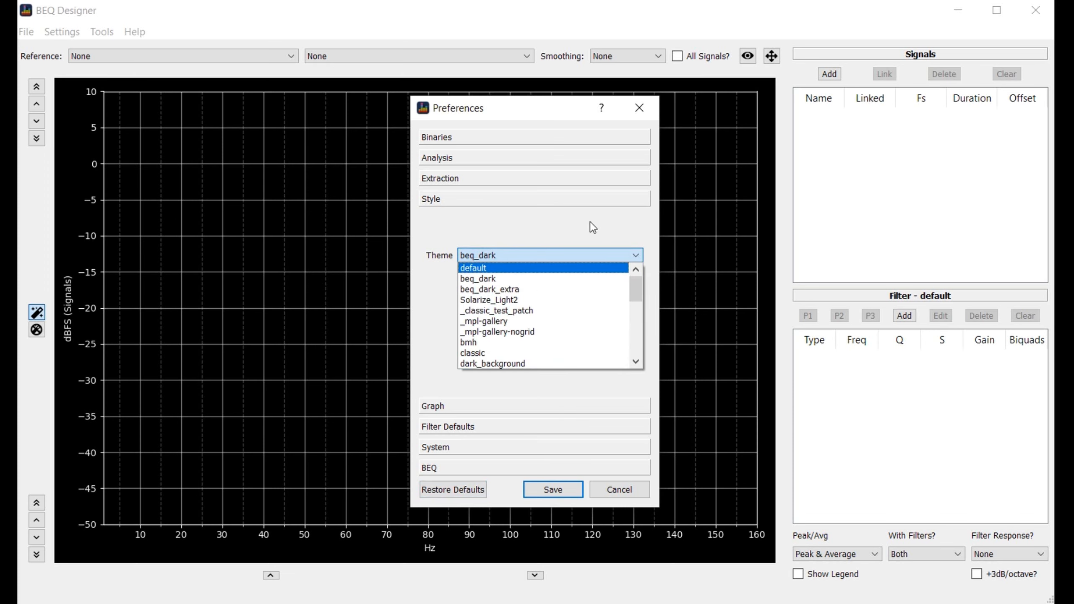
left_click(542, 229)
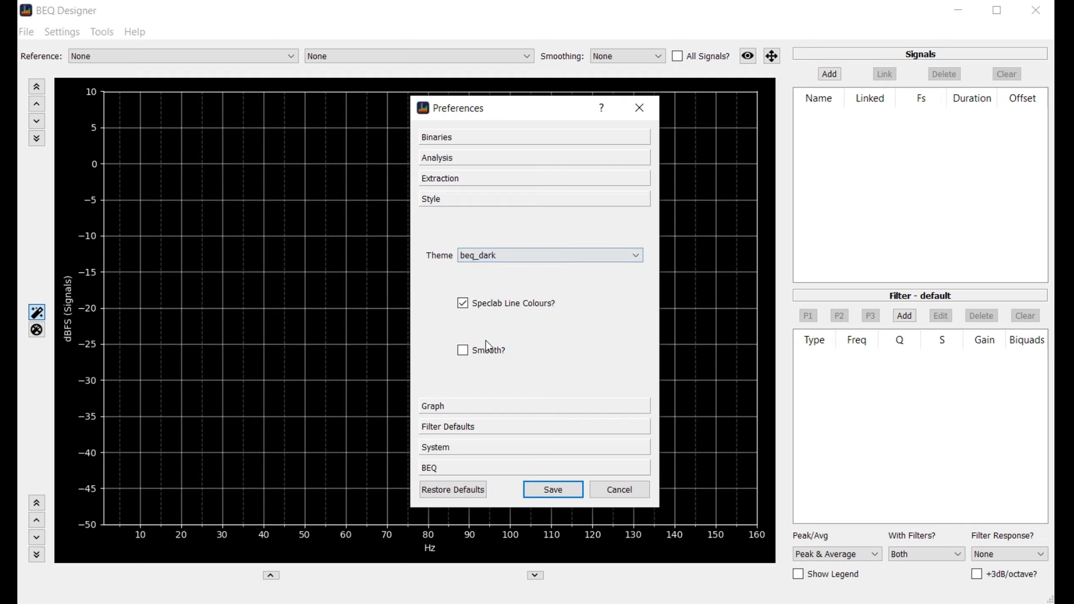
left_click(463, 406)
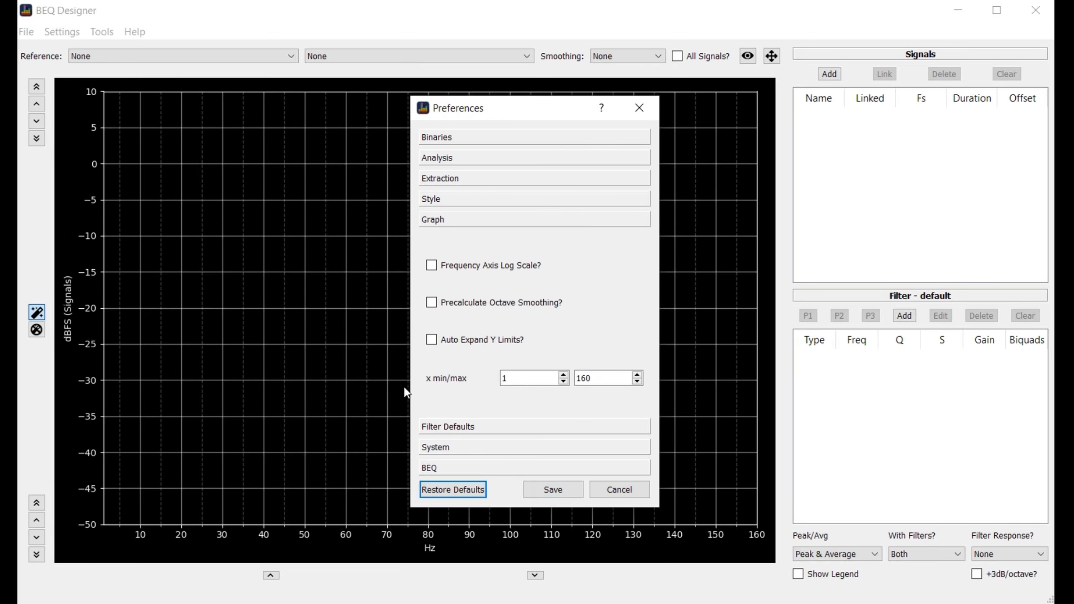
left_click(460, 430)
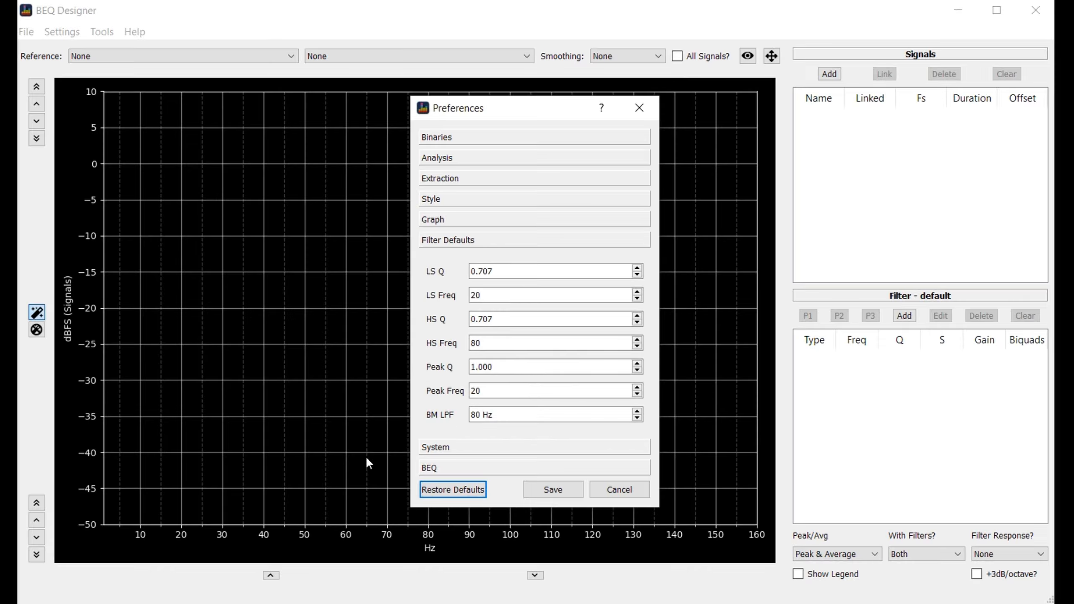
left_click(449, 449)
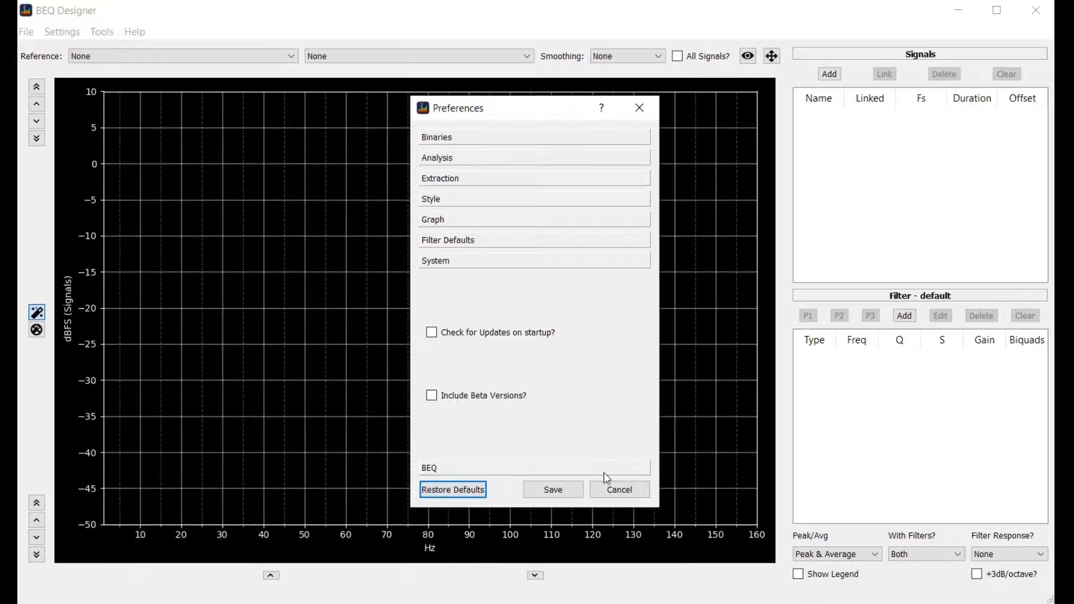
left_click(444, 469)
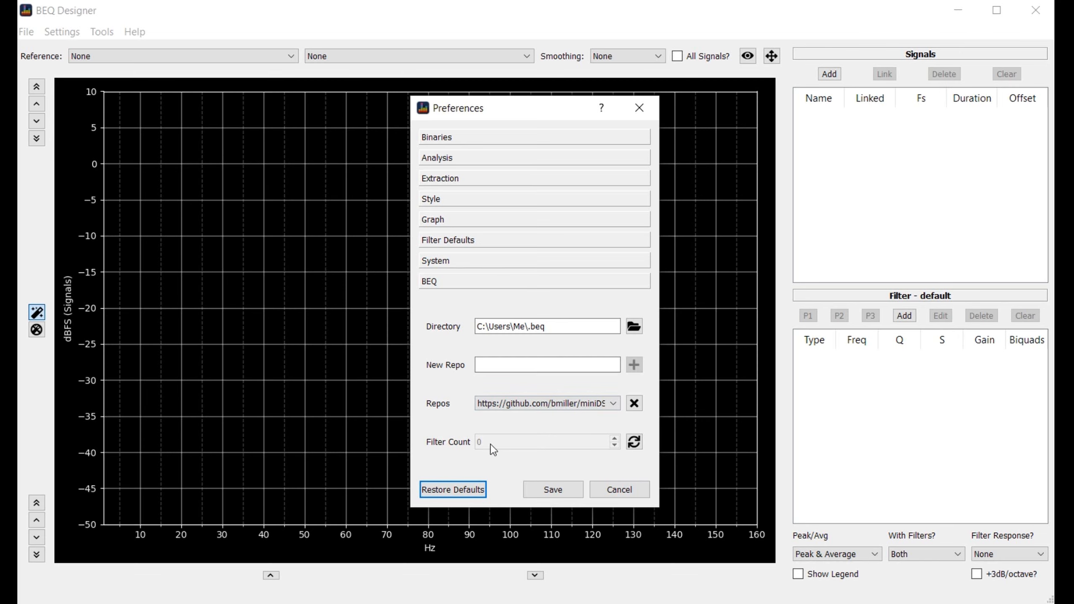
left_click(619, 490)
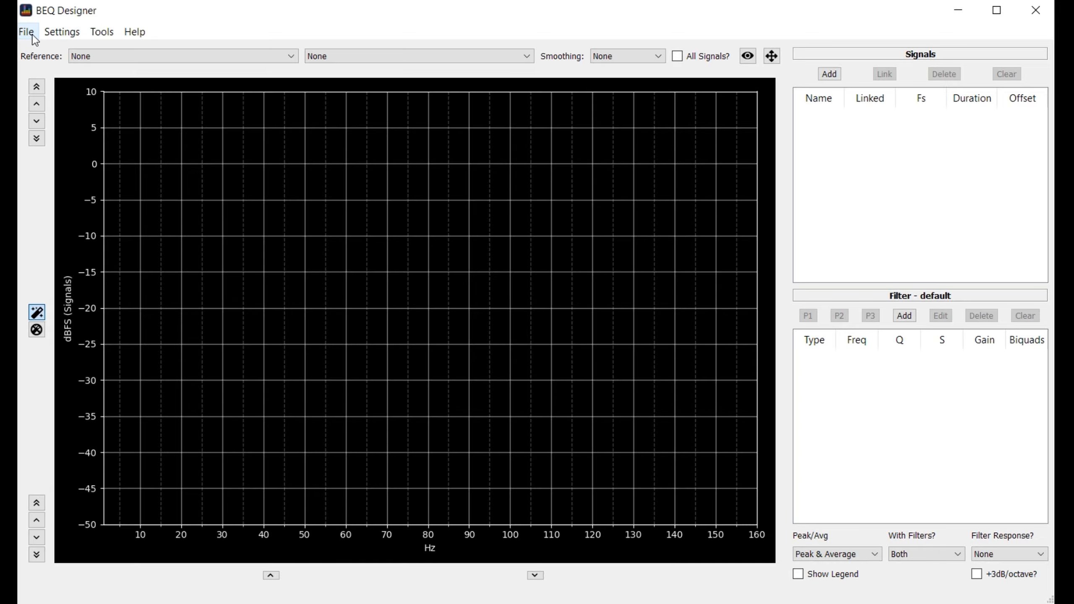
Start an audio extraction and load Need For Speed (2014) (DTS-HD MA) (REMUX).mkv from the H: drive as its source.
left_click(62, 32)
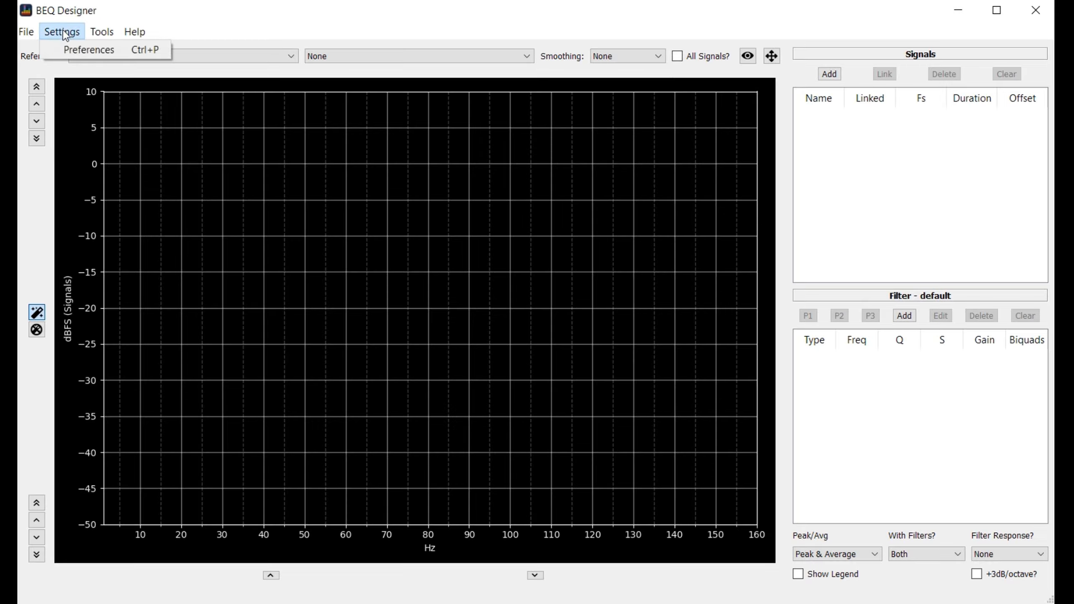
mouse_move(90, 33)
mouse_move(25, 34)
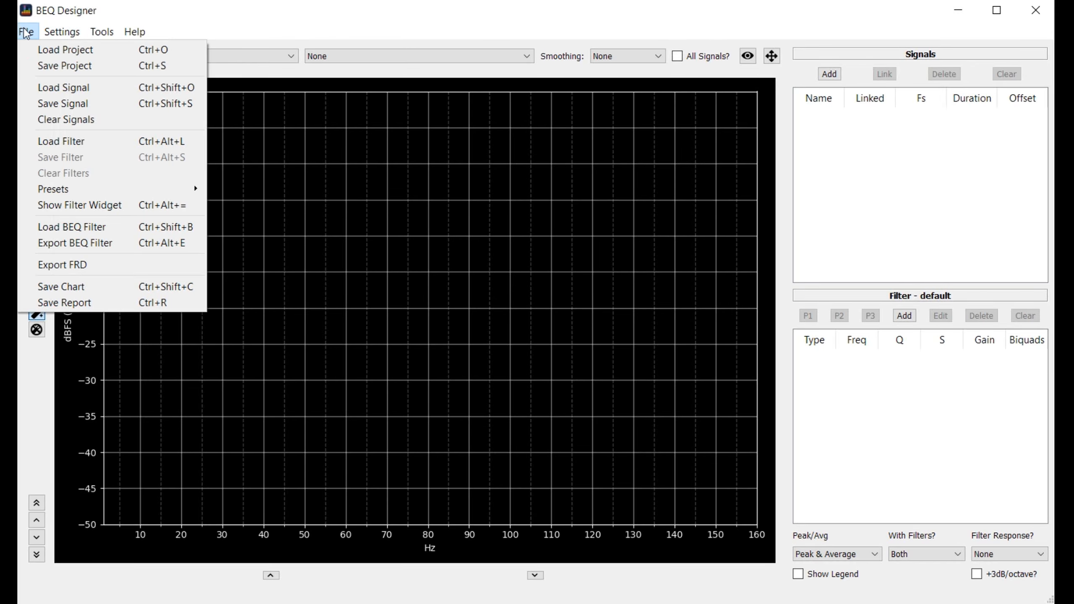
mouse_move(135, 32)
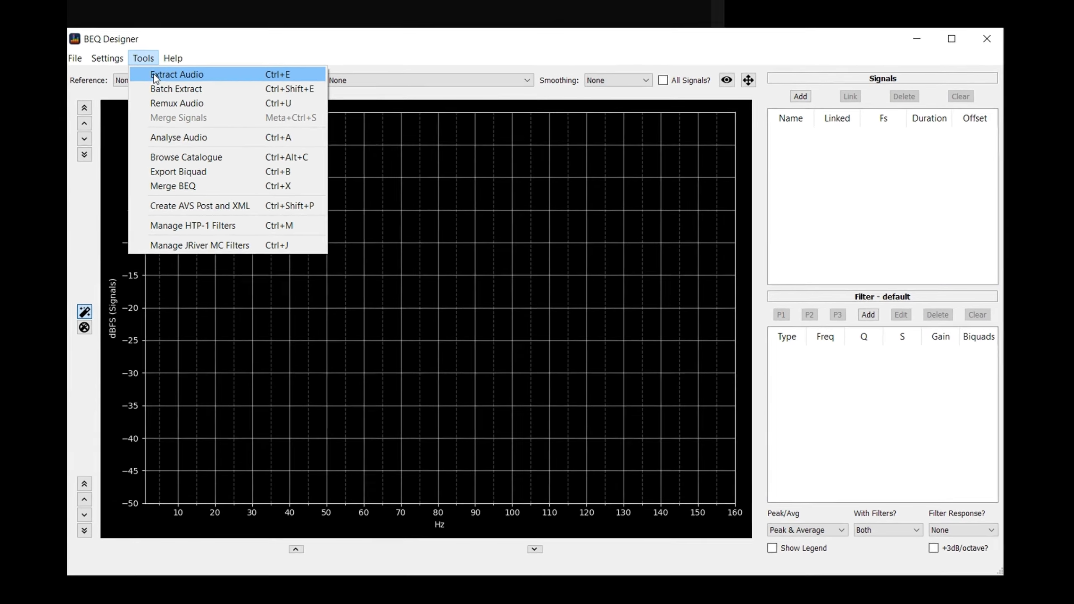
left_click(115, 54)
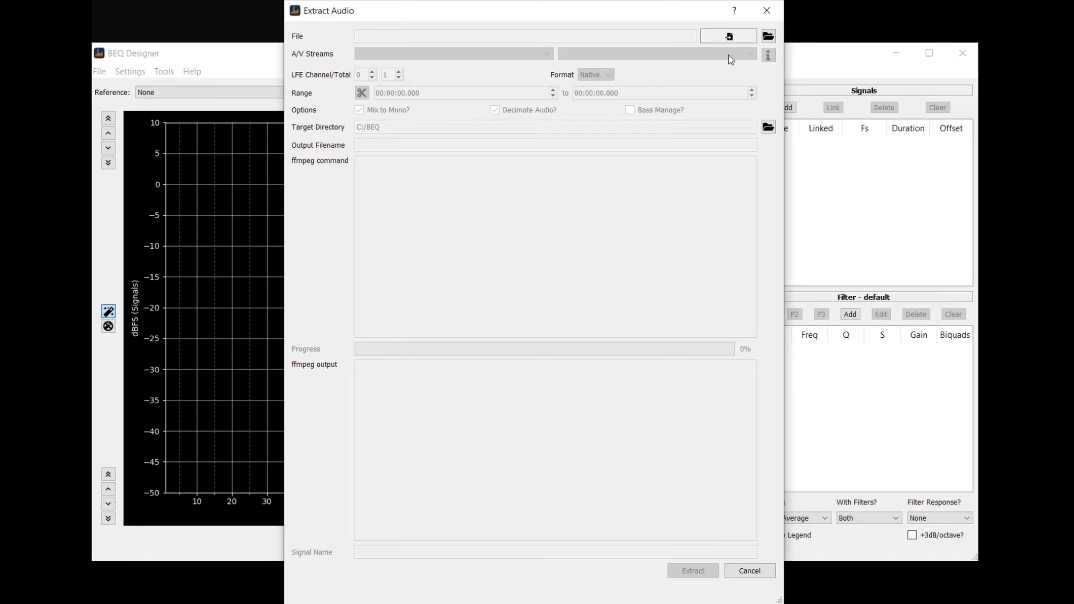
left_click(776, 37)
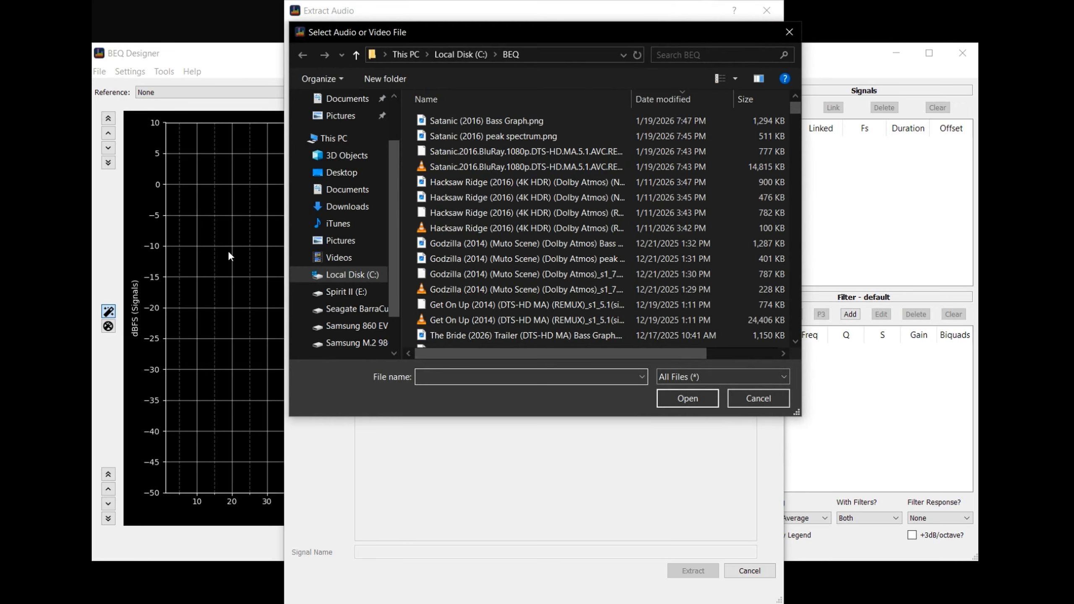
left_click(339, 343)
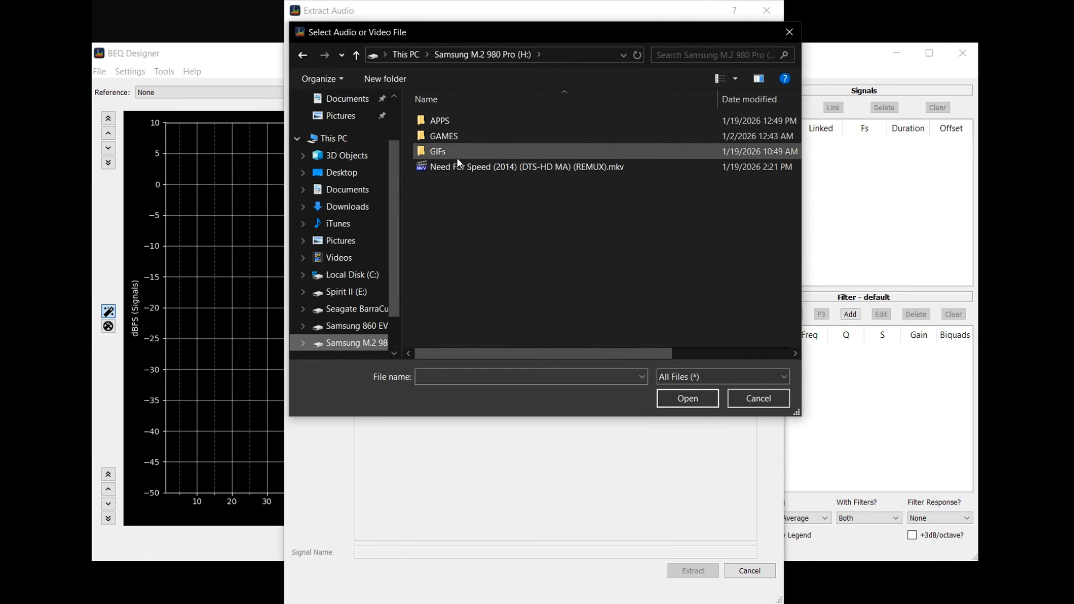
double_click(474, 167)
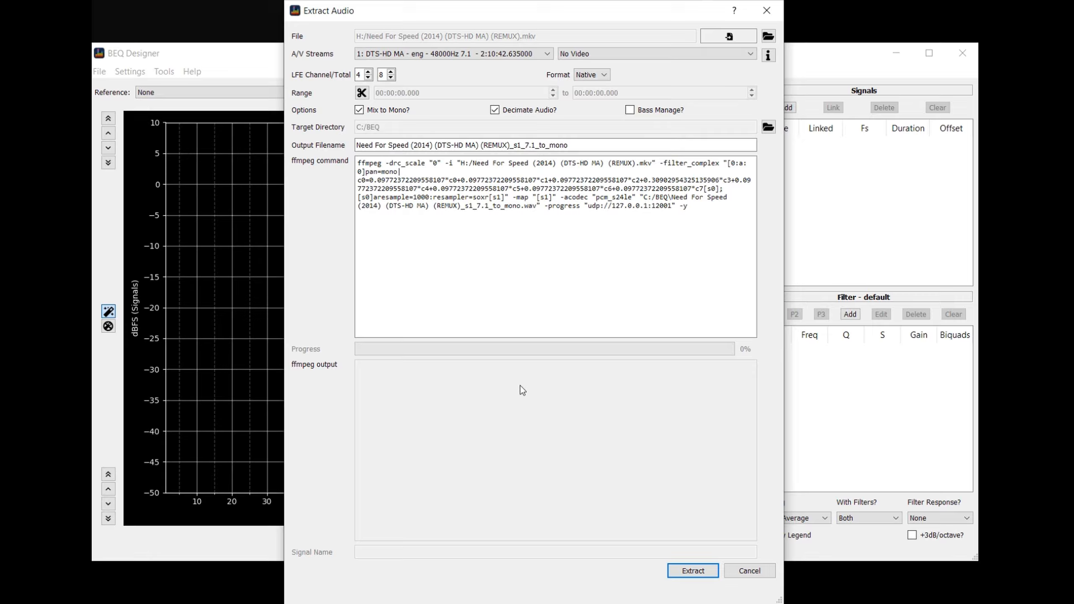
Extract the film's DTS-HD MA 7.1 track as a mono mix and create a signal from it.
left_click(706, 571)
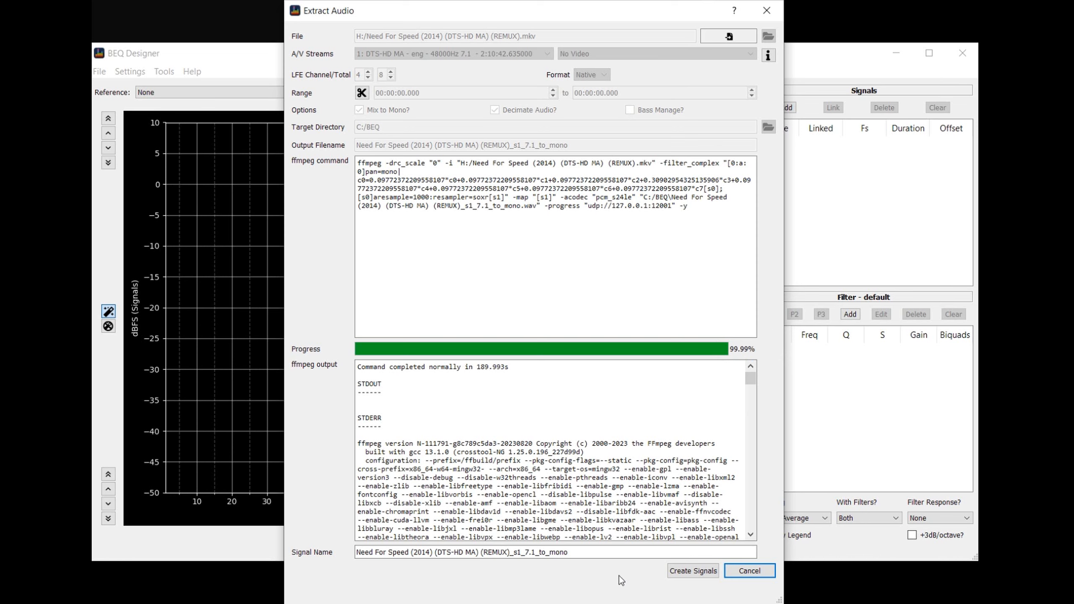
left_click(682, 570)
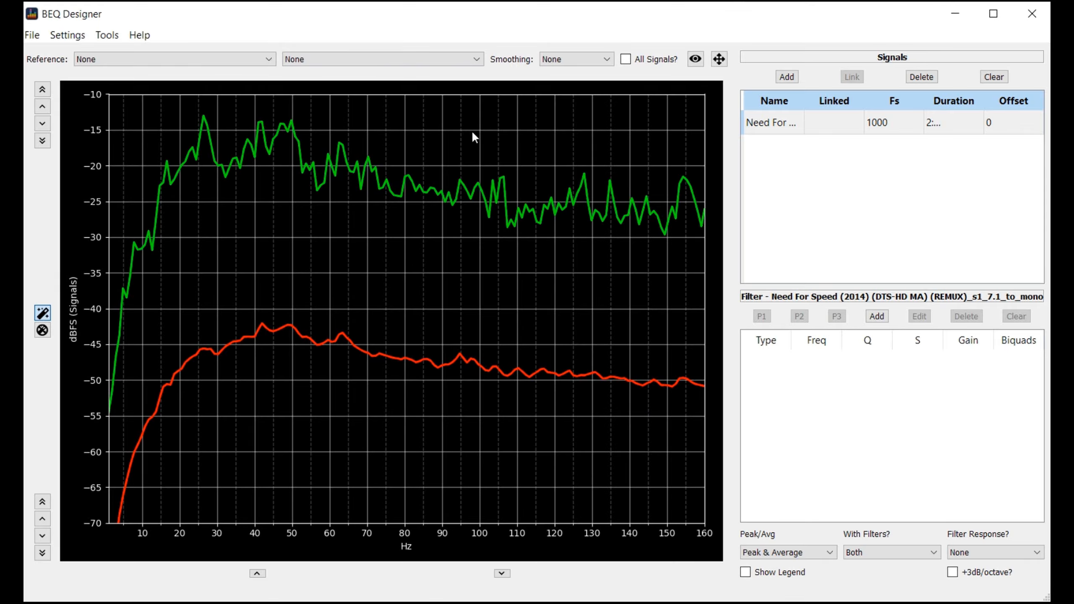
Try a logarithmic frequency scale on the chart, restore the linear scale and close the graph limits.
left_click(719, 59)
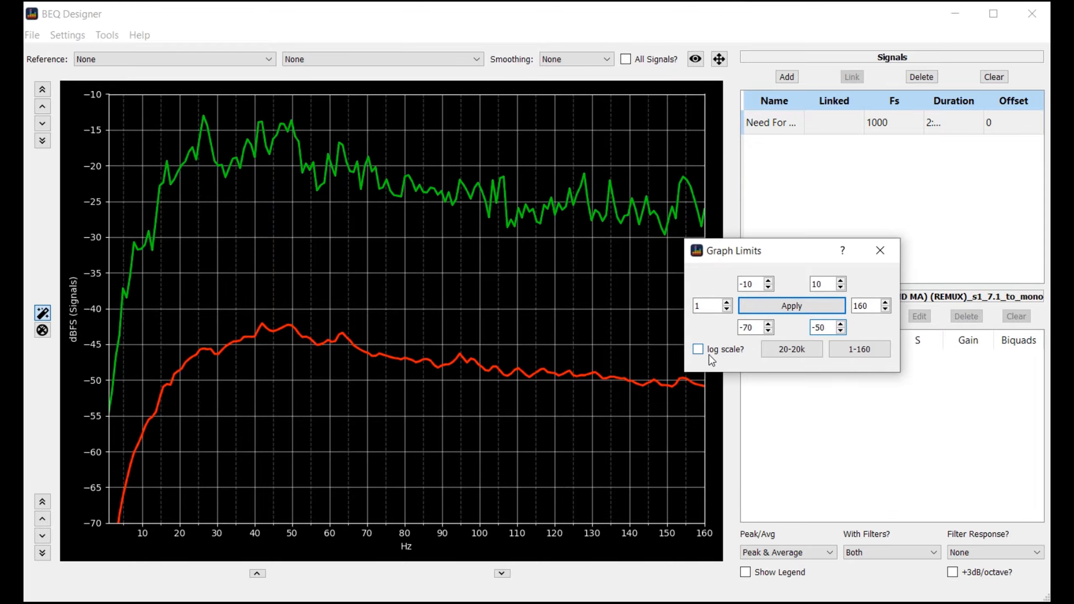
left_click(698, 350)
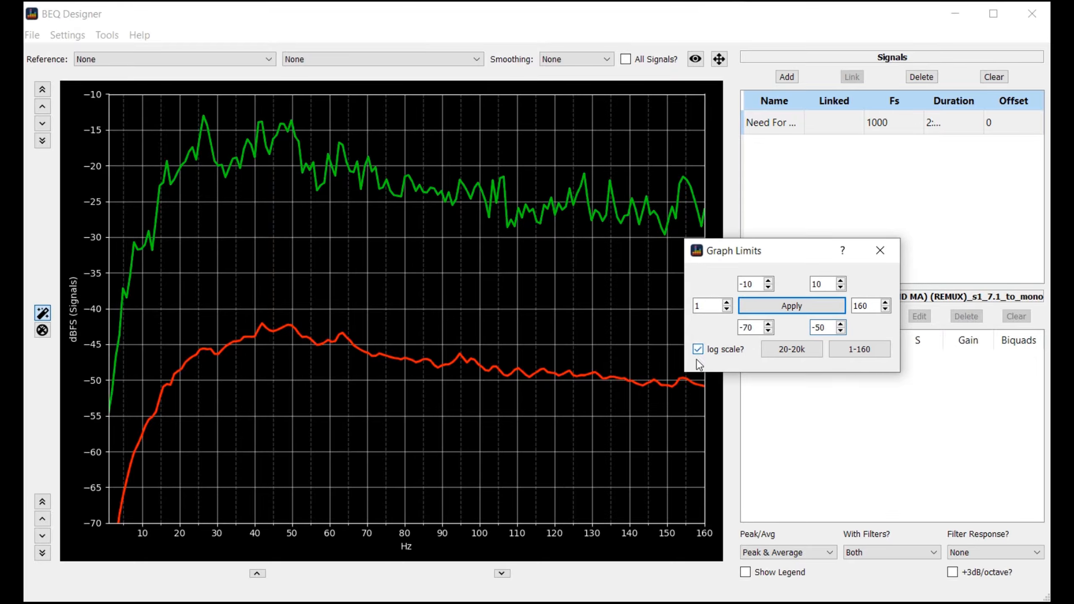
left_click(786, 307)
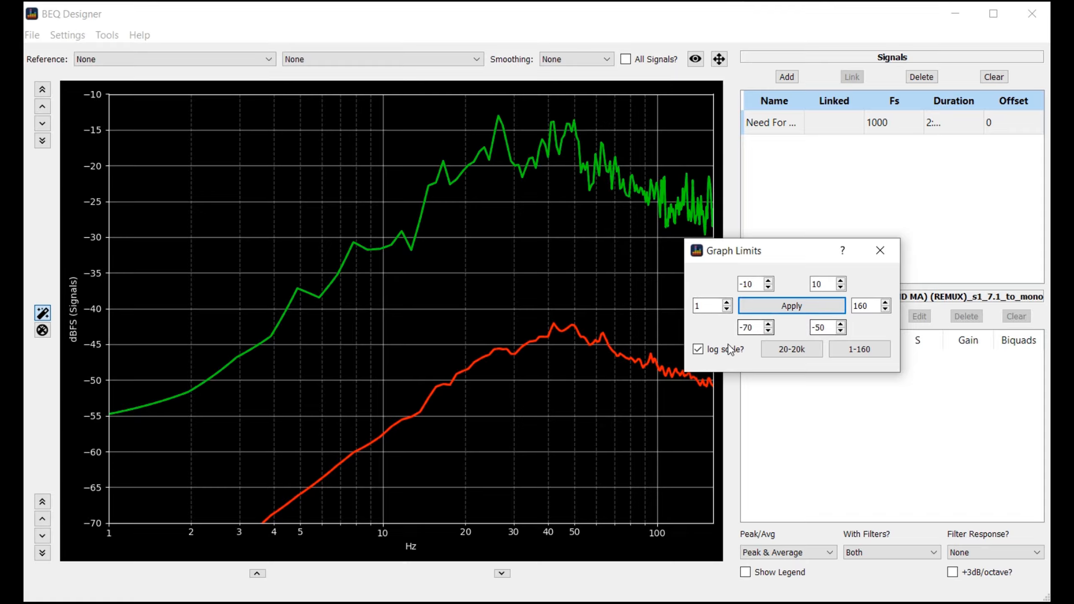
left_click(698, 349)
left_click(810, 306)
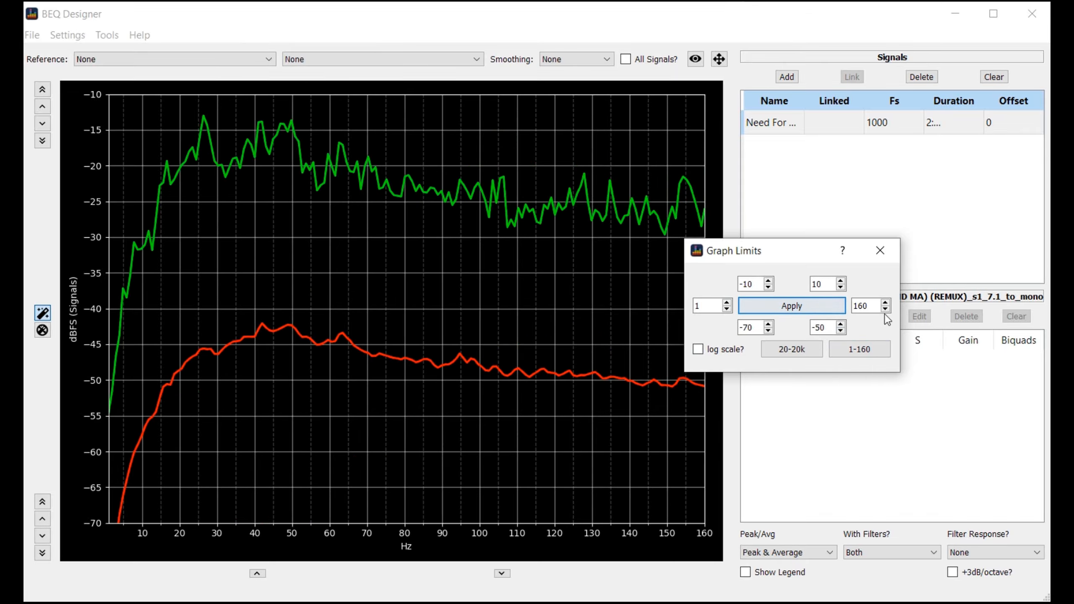
left_click(882, 252)
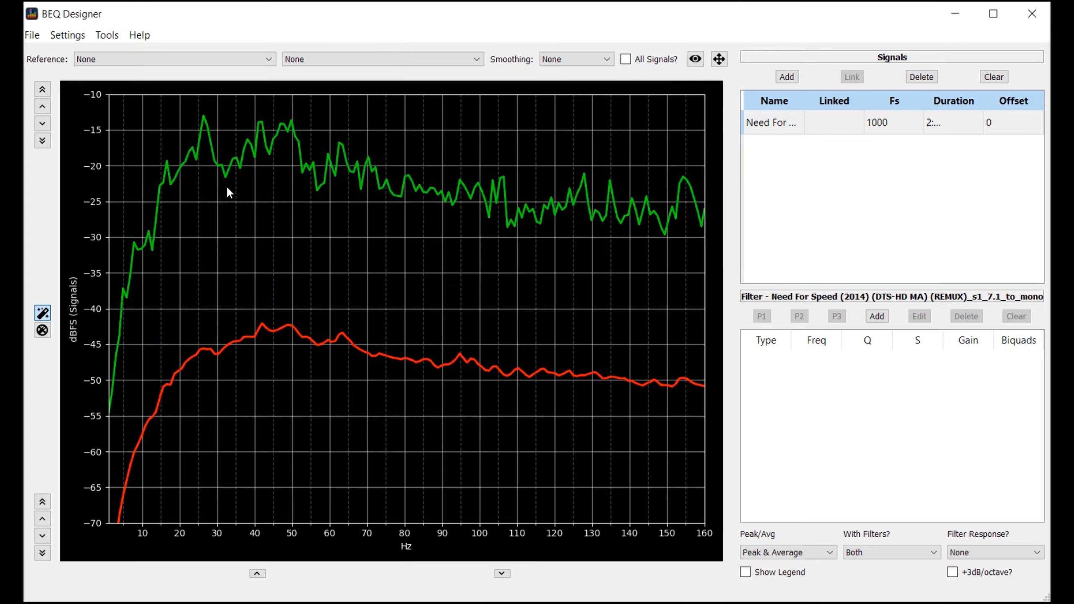
Save the extracted Need For Speed (2014) (DTS-HD MA) (REMUX)_s1_7.1_to_mono signal to a file.
left_click(34, 36)
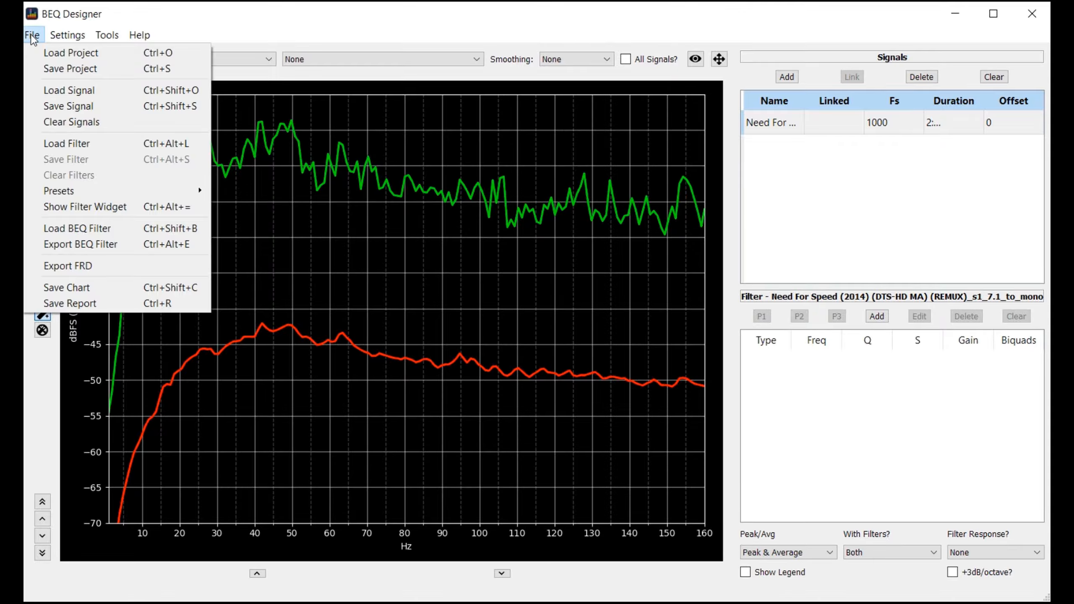
left_click(70, 106)
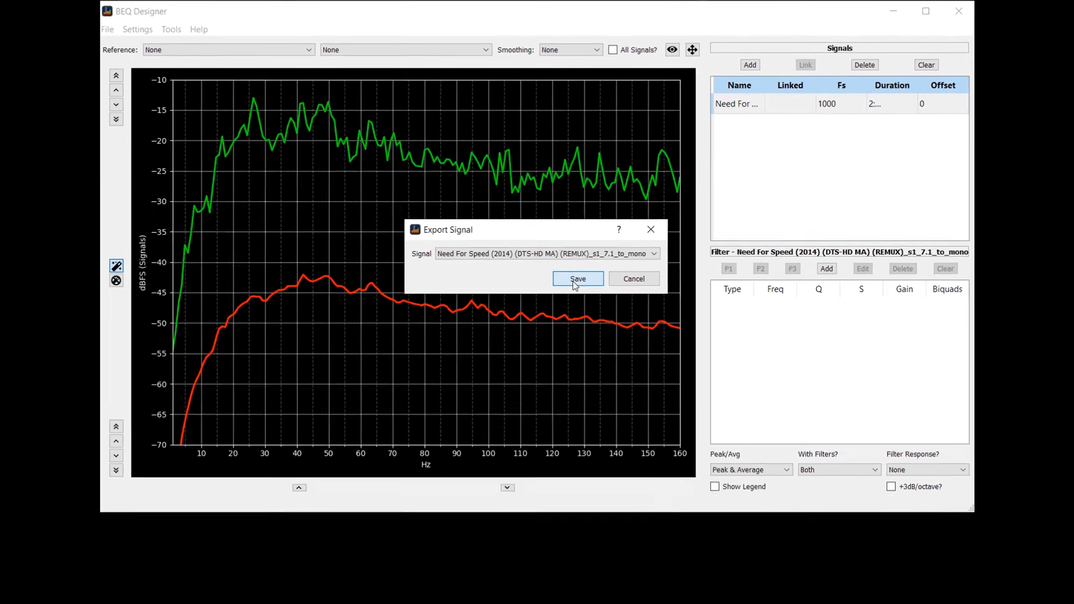
left_click(584, 329)
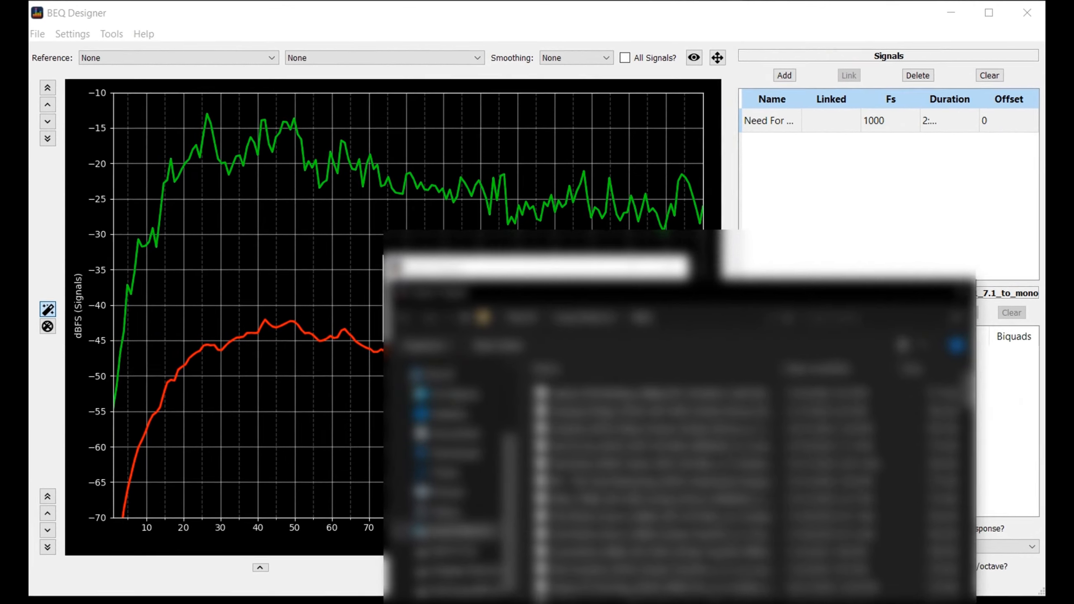
left_click(804, 602)
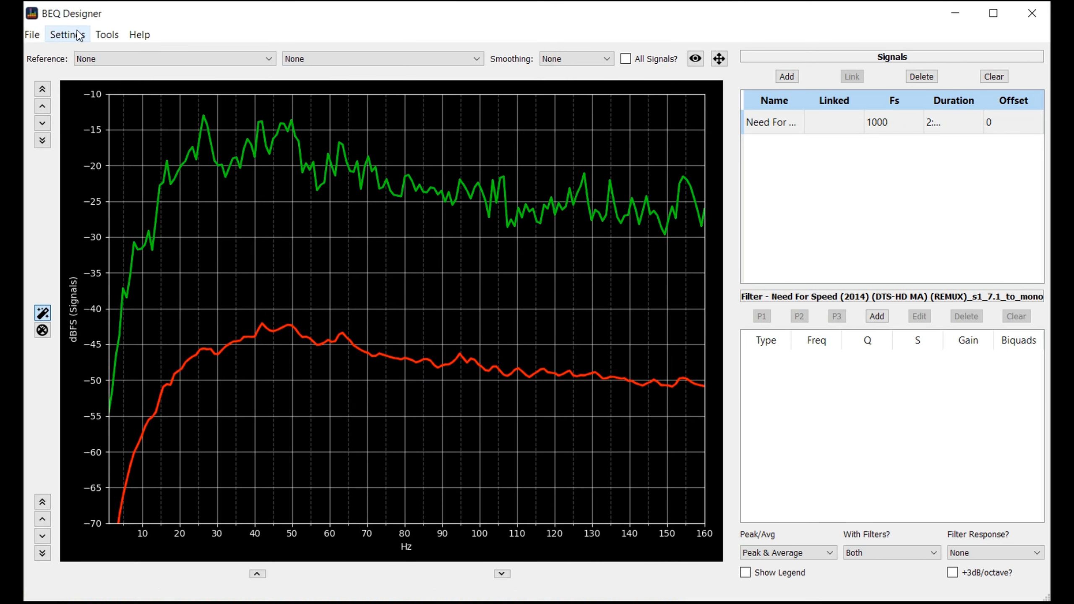
Open the audio analysis window.
left_click(108, 35)
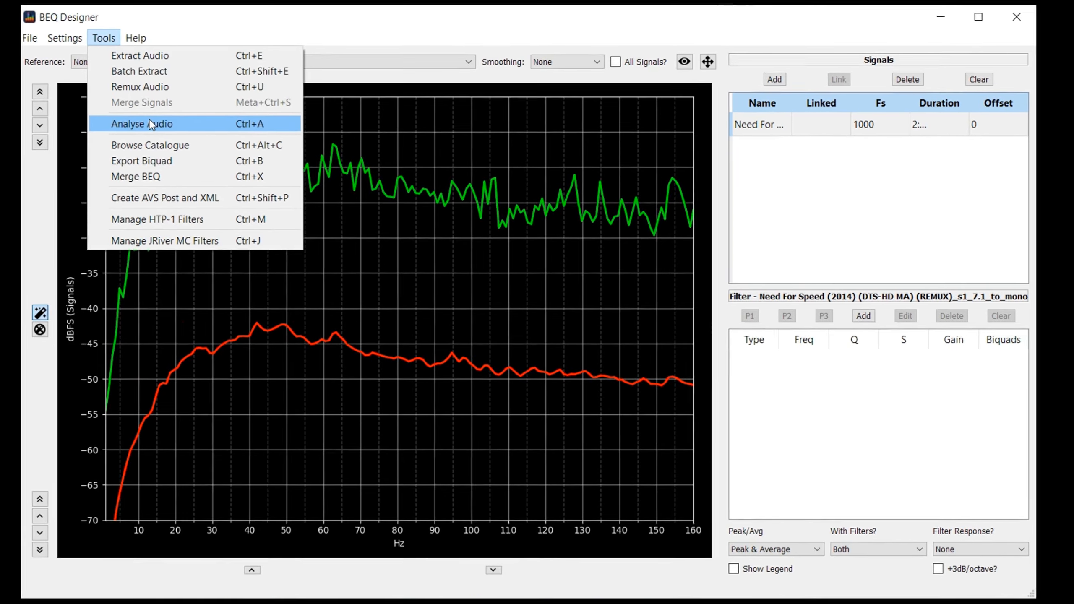
left_click(149, 123)
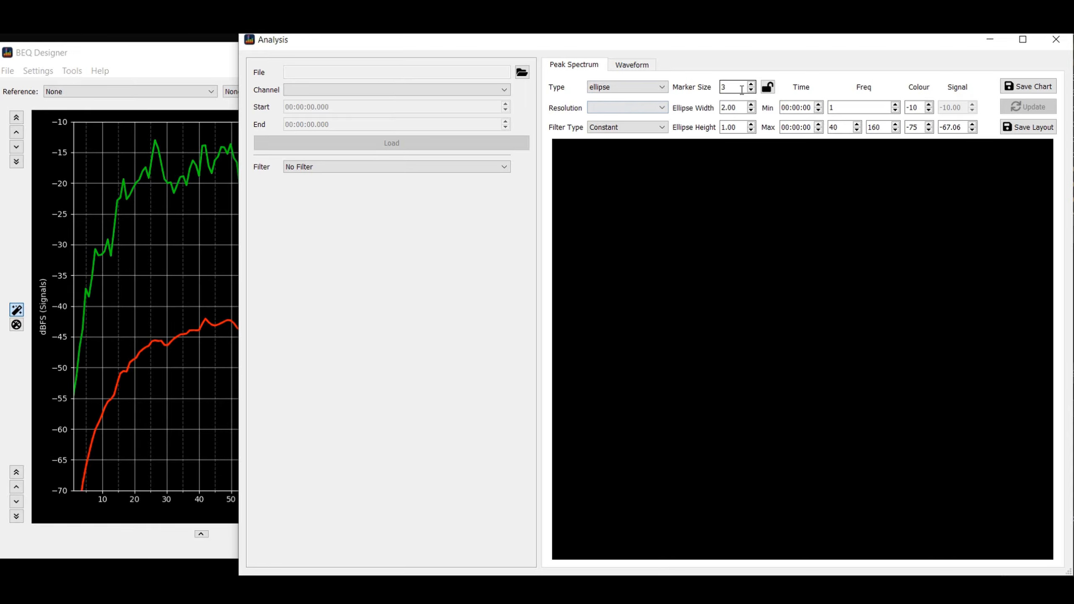
Try 40 Hz as the upper maximum frequency, restore it to 160 Hz, and try clearing the first maximum frequency value.
left_click(727, 87)
left_click(870, 129)
double_click(887, 128)
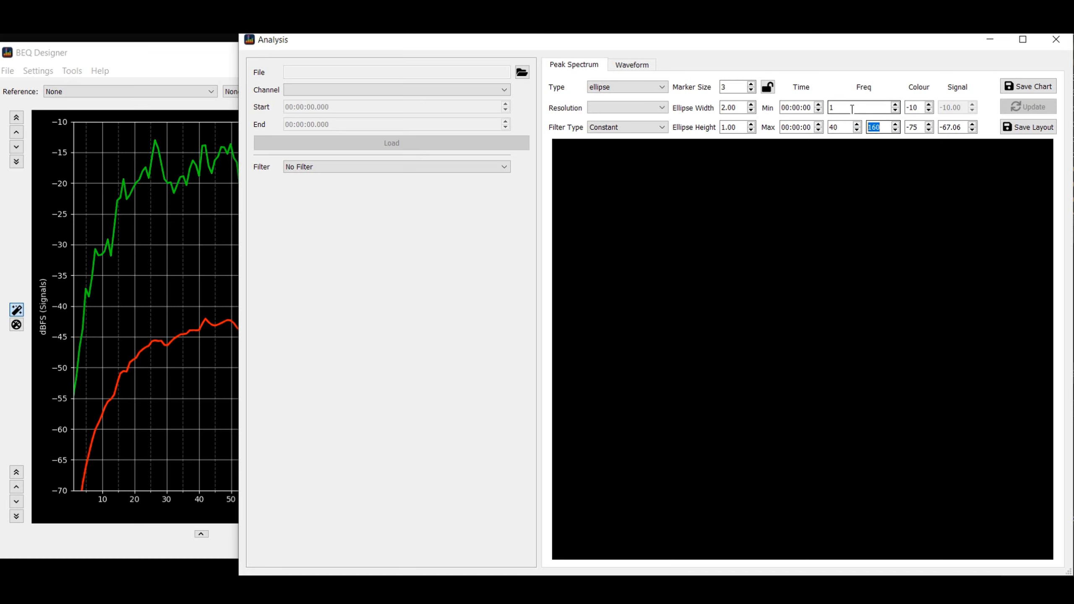
type("40")
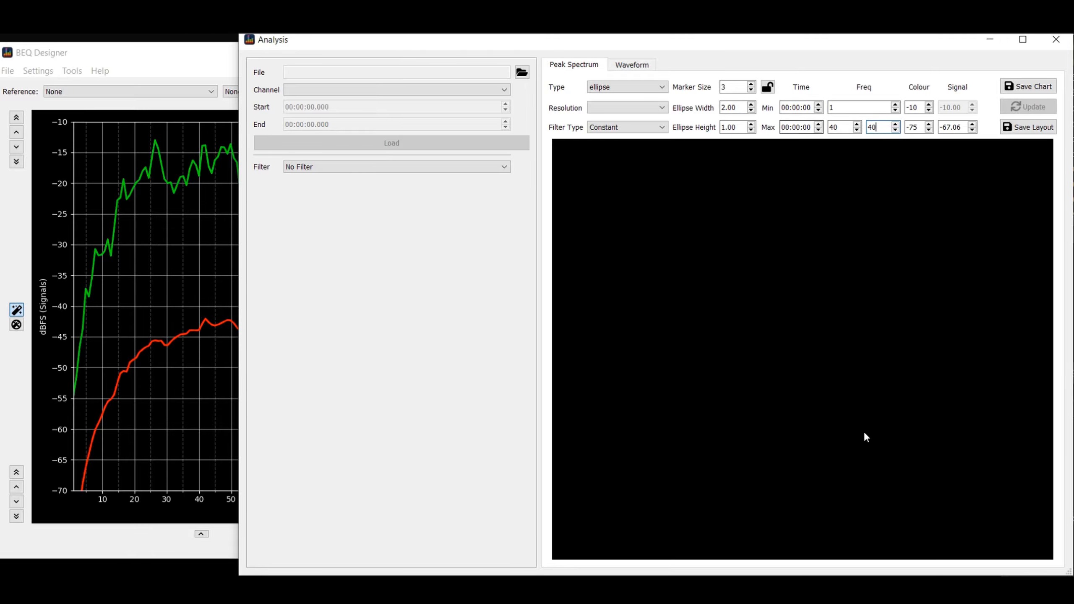
left_click_drag(878, 127, 866, 127)
type("160")
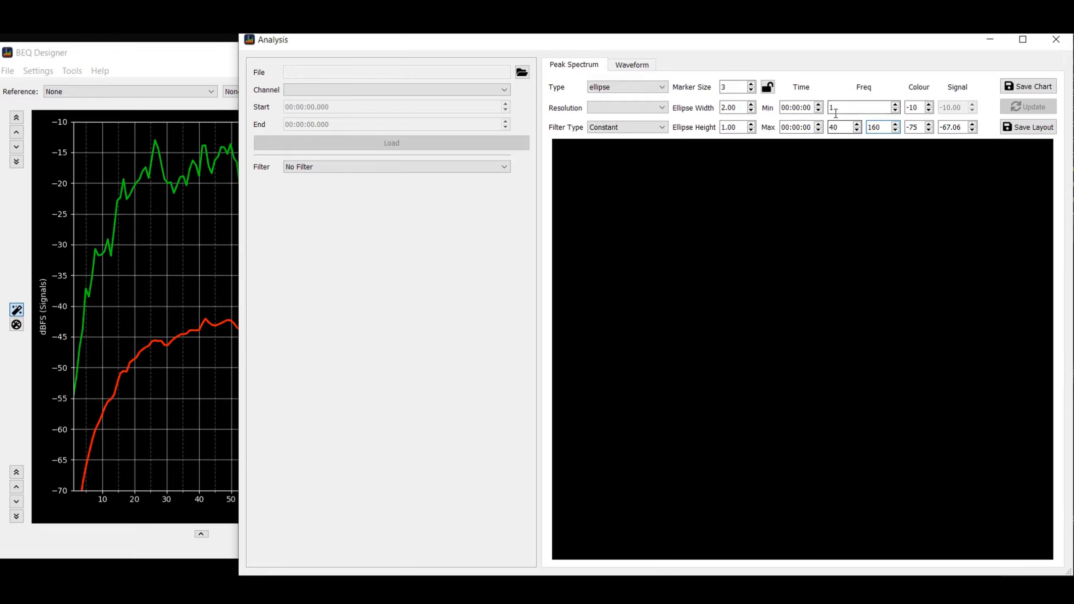
left_click(830, 129)
key("Delete")
Enlarge the Analysis window and choose Need For Speed (2014) (DTS-HD MA) (REMUX)_s1_7.1_to_mono.wav as the file to analyse.
left_click_drag(239, 34, 113, 39)
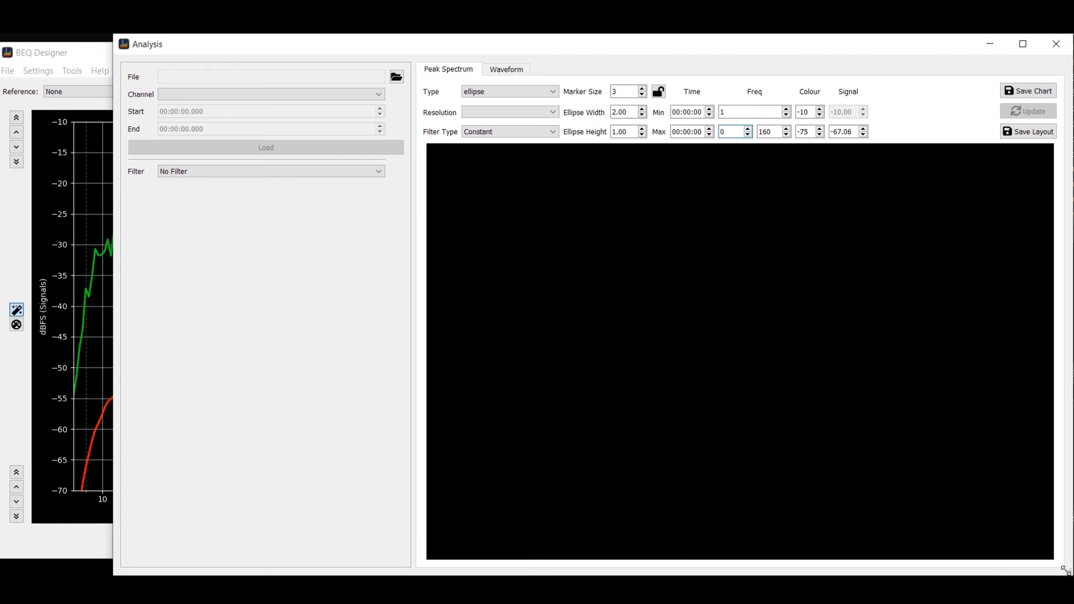
left_click_drag(1065, 570, 1066, 571)
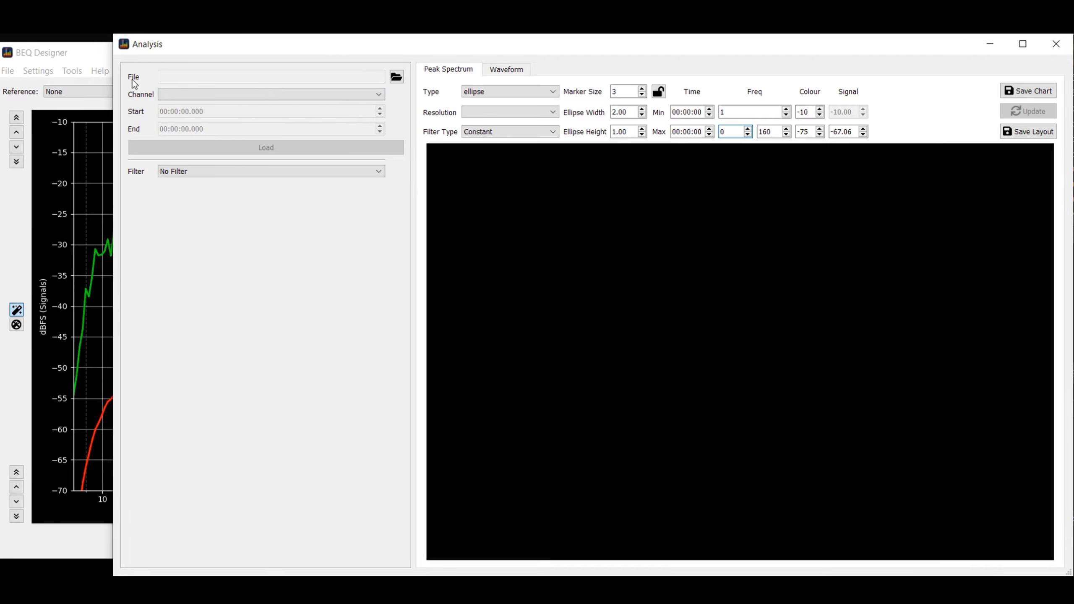
left_click(397, 77)
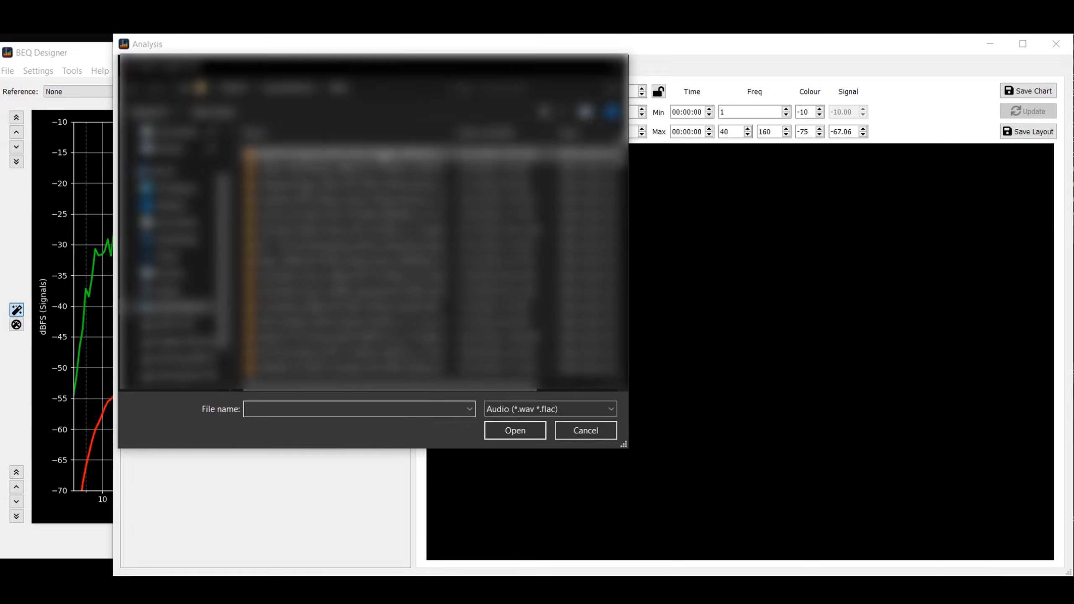
double_click(384, 153)
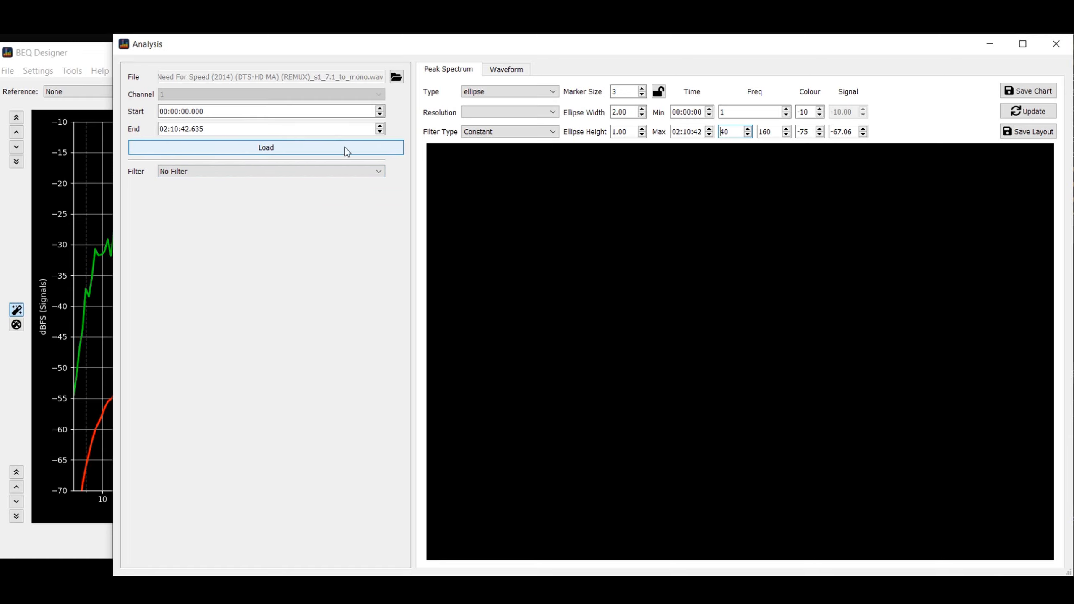
Save the analysis layout and load the chosen WAV file to plot its peak spectrum over the full running time.
left_click(726, 133)
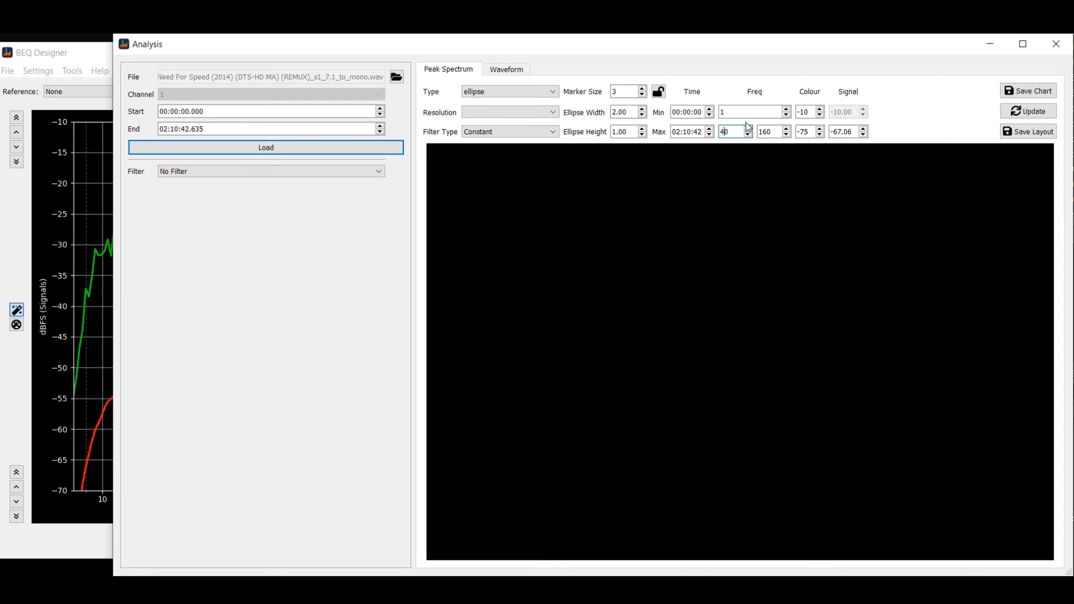
key("BackSpace")
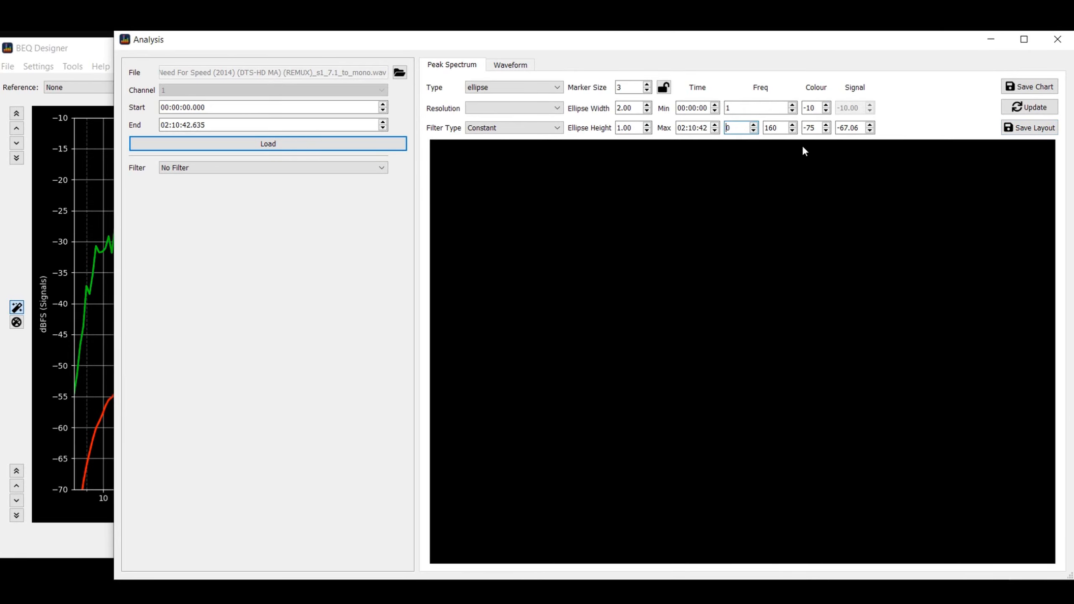
left_click(1031, 122)
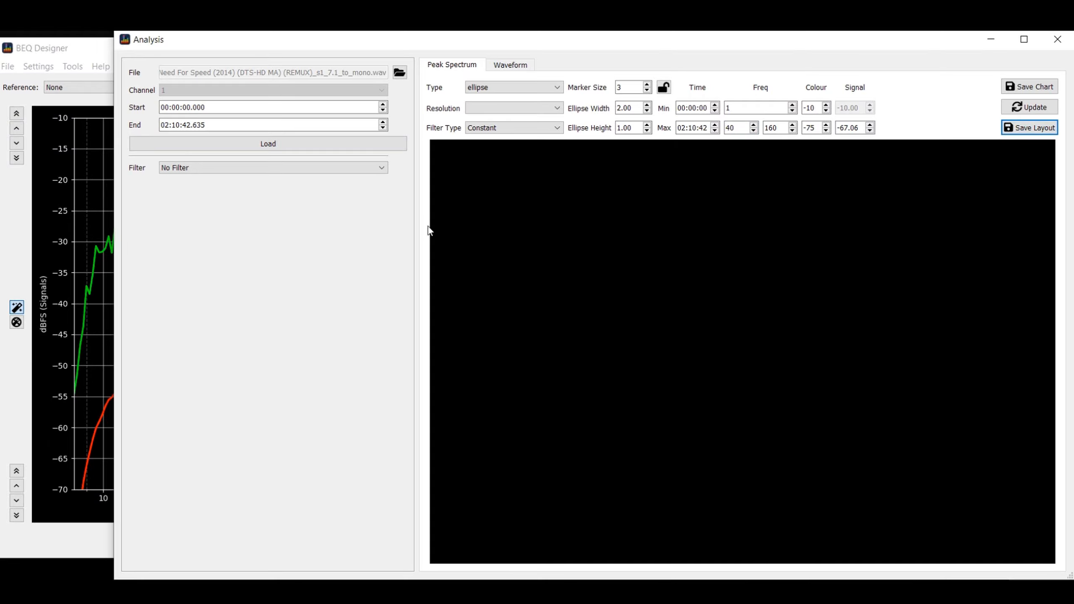
left_click(285, 145)
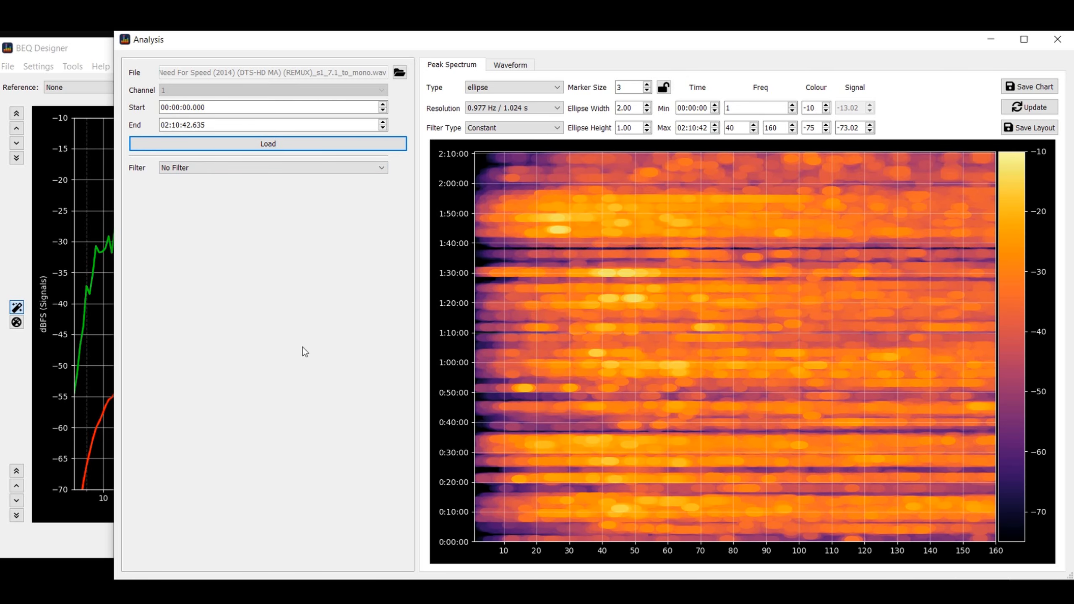
Save the peak spectrum chart at a width of 1097, proceeding to the choice of its file location.
left_click(1031, 87)
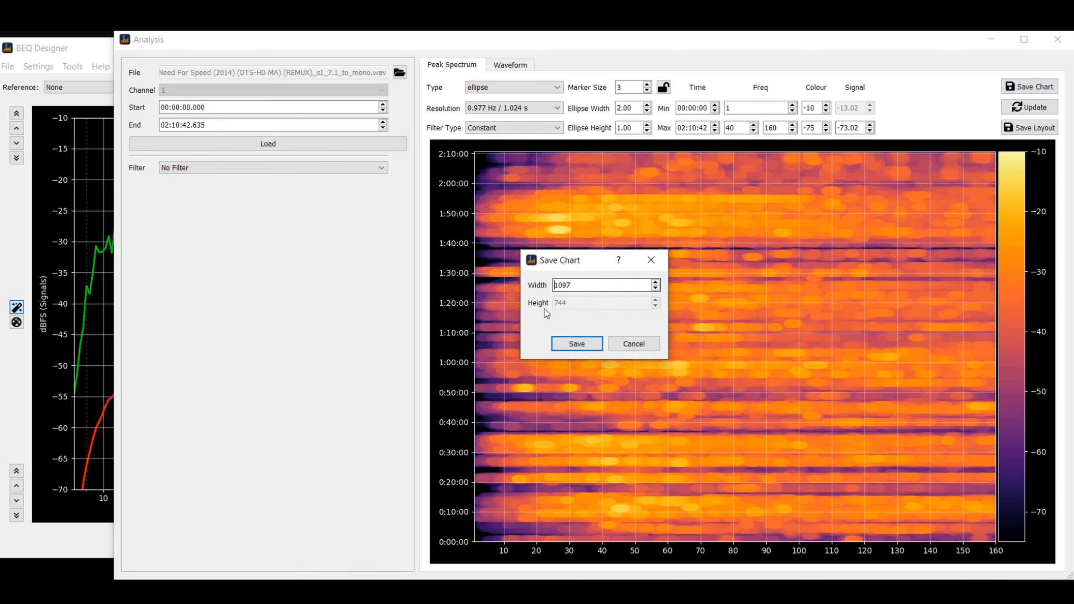
left_click(572, 286)
left_click(575, 345)
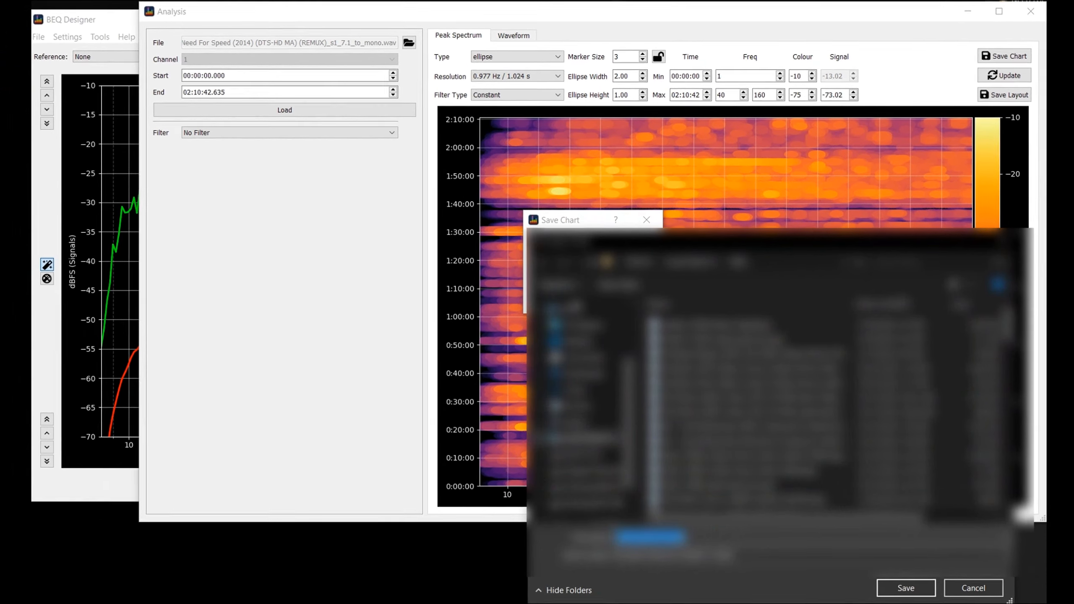